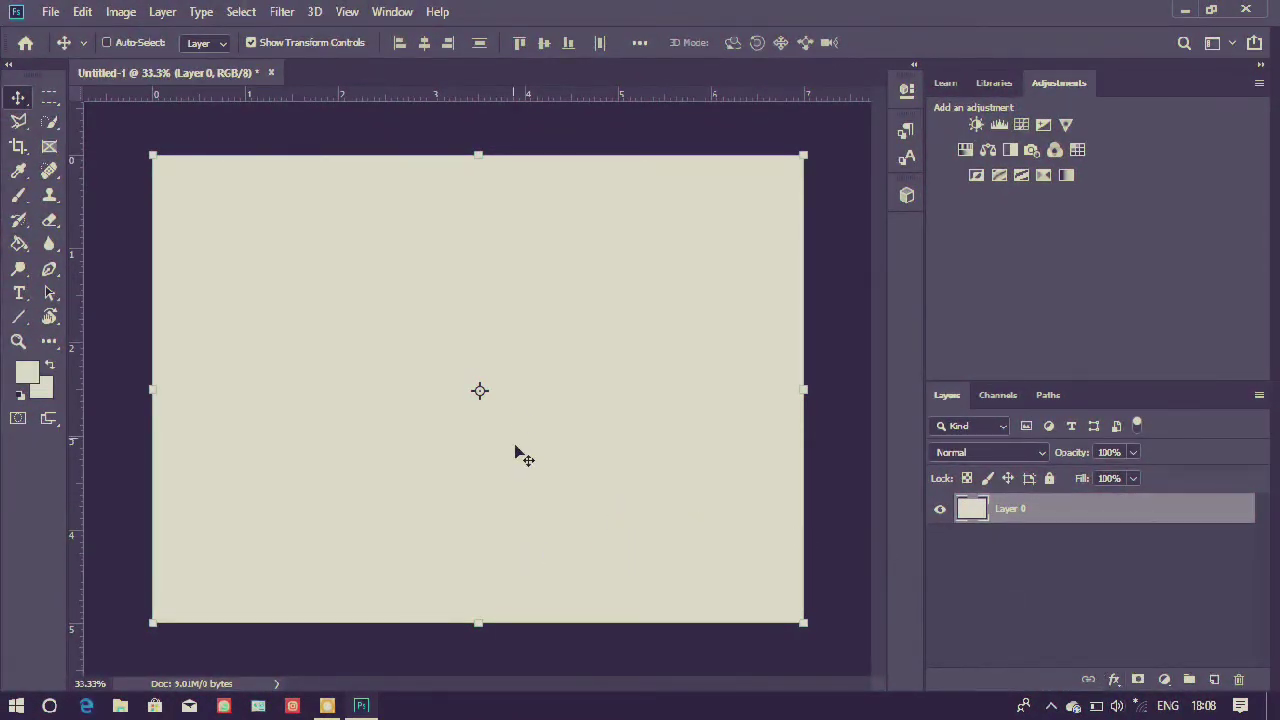
- Add a black Solid Color fill layer above Layer 0
click(1166, 679)
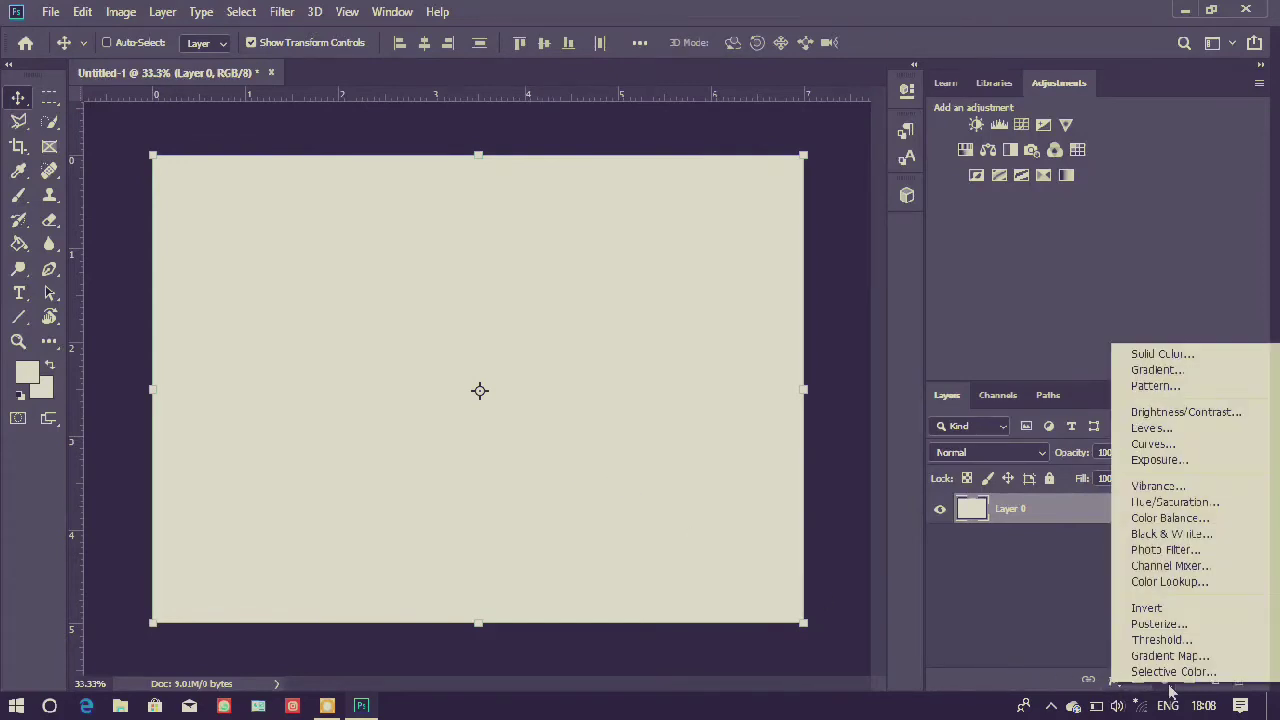
click(1165, 355)
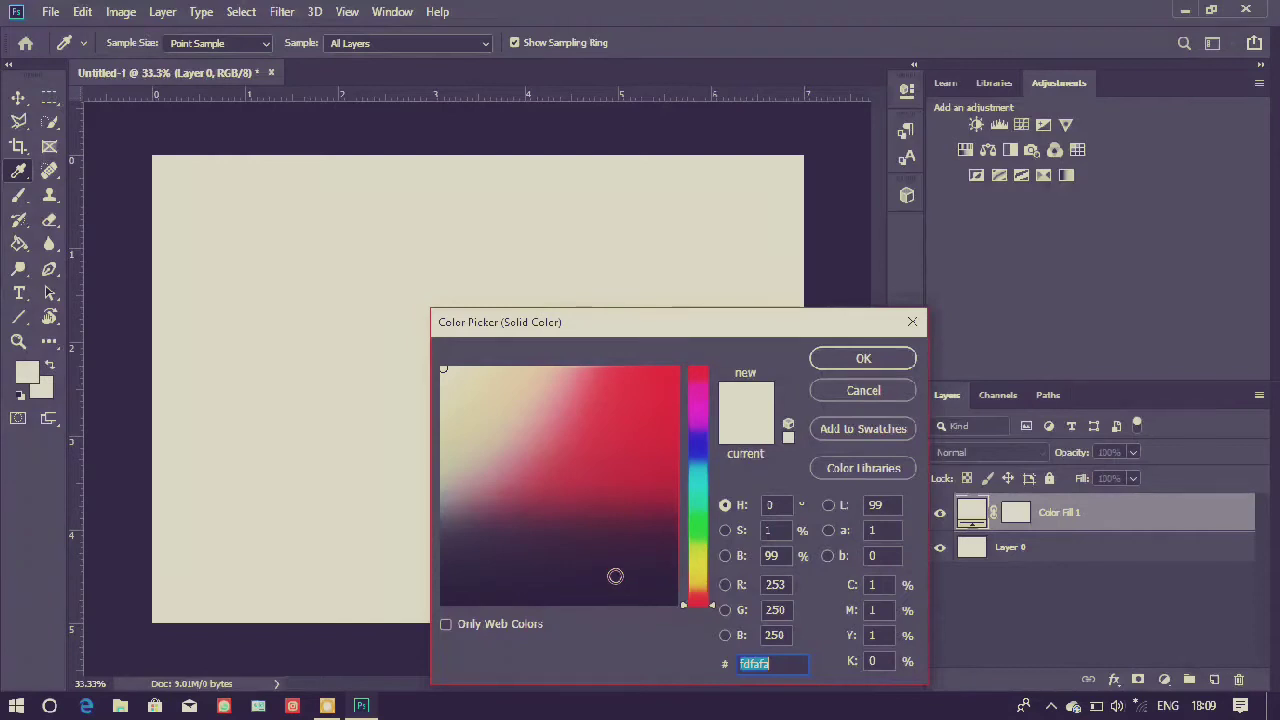
click(639, 604)
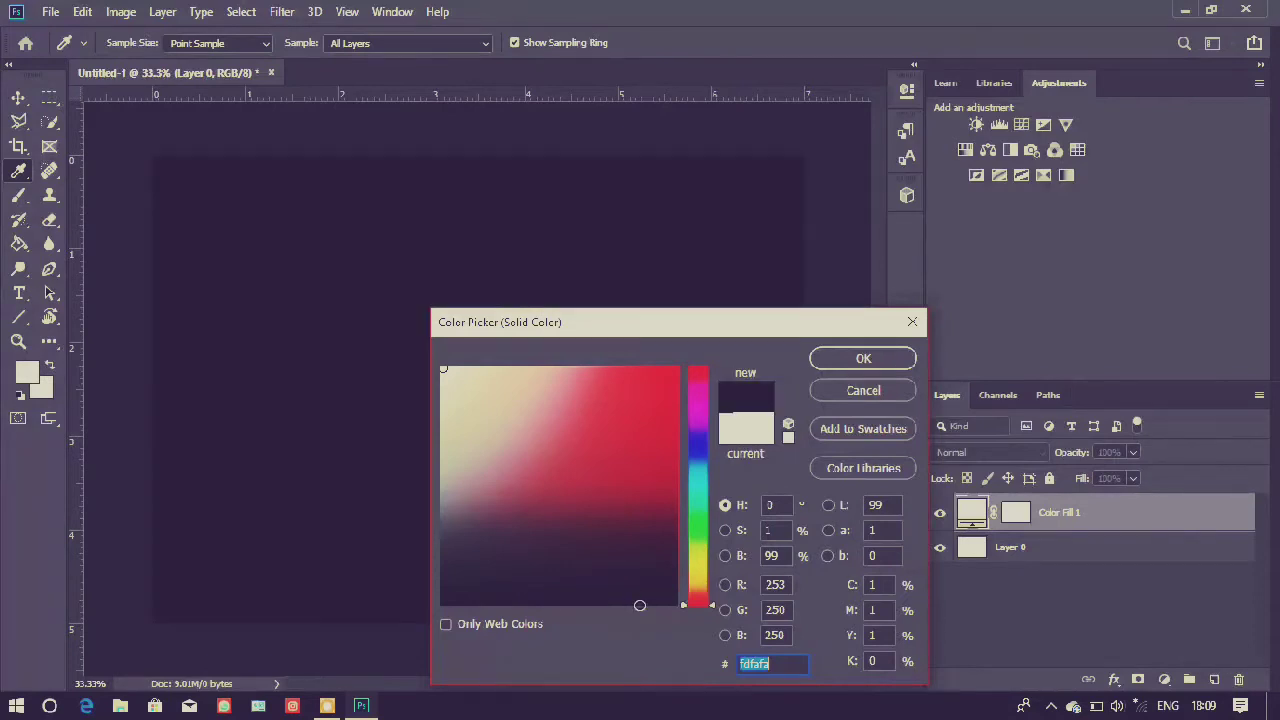
click(856, 362)
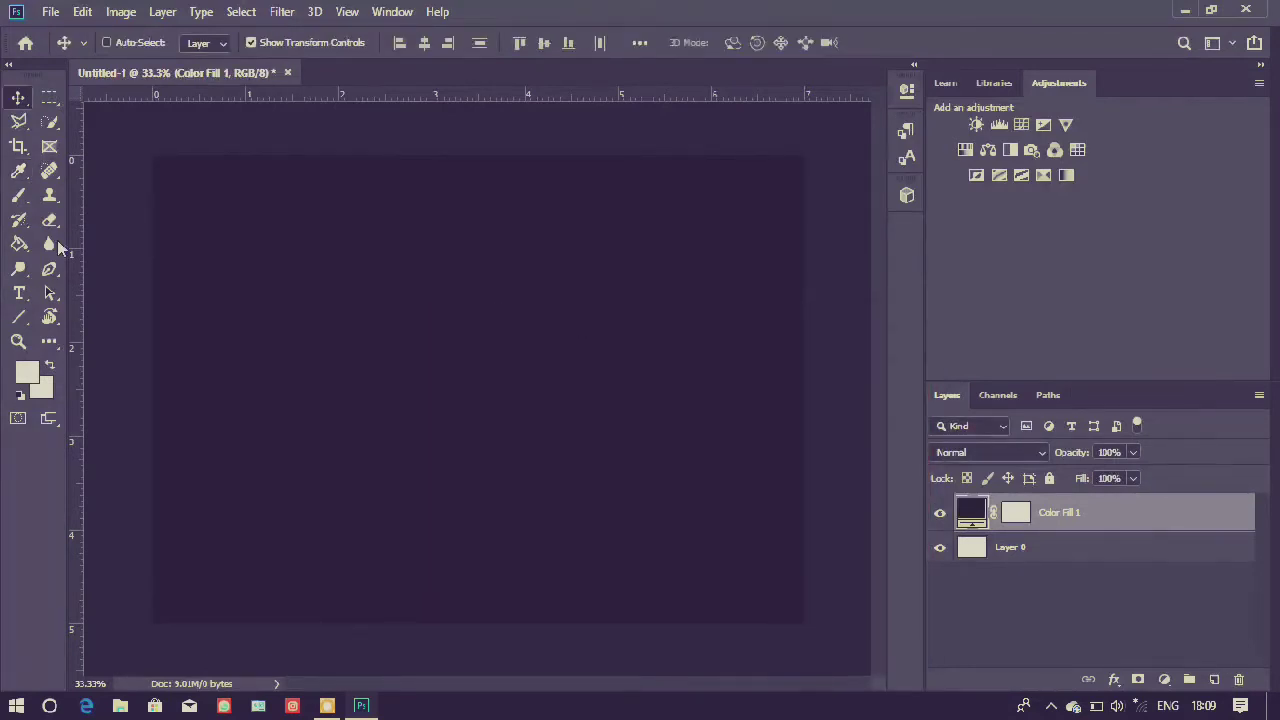
- Add the text "1k" in Arial Rounded MT Bold at 185.43 pt and place it near the canvas centre
click(18, 293)
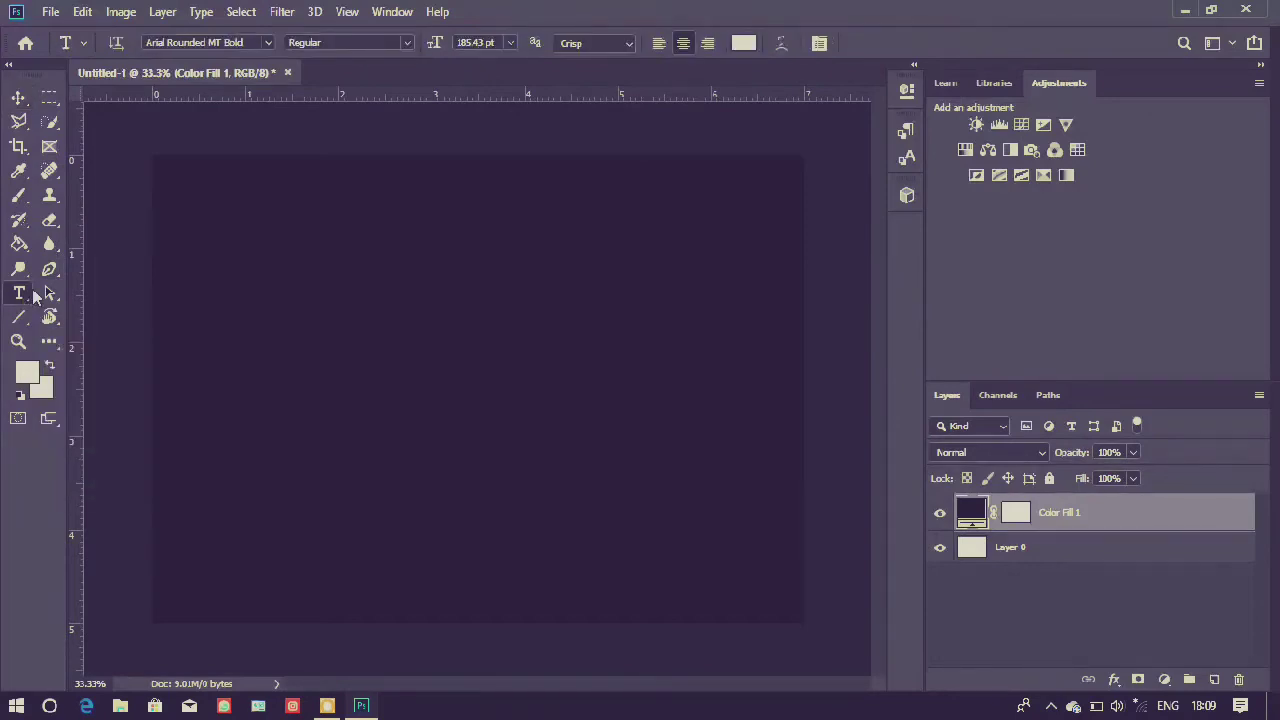
click(388, 330)
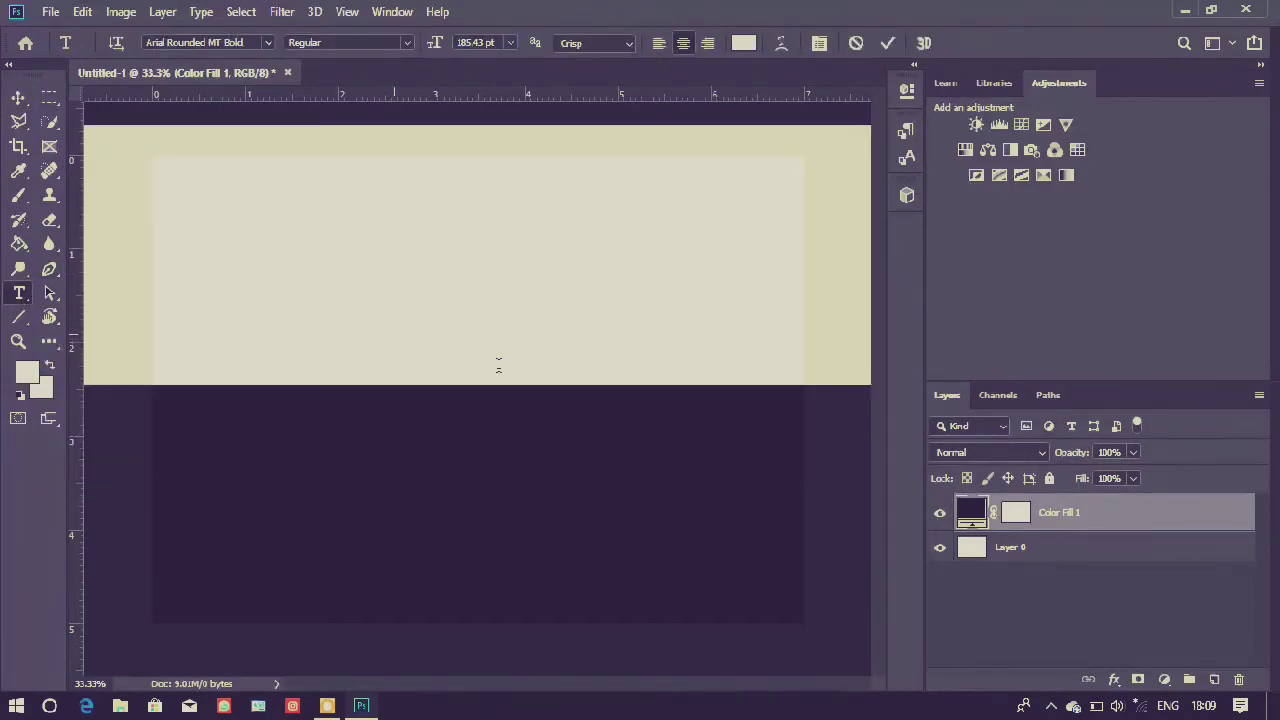
key(BackSpace)
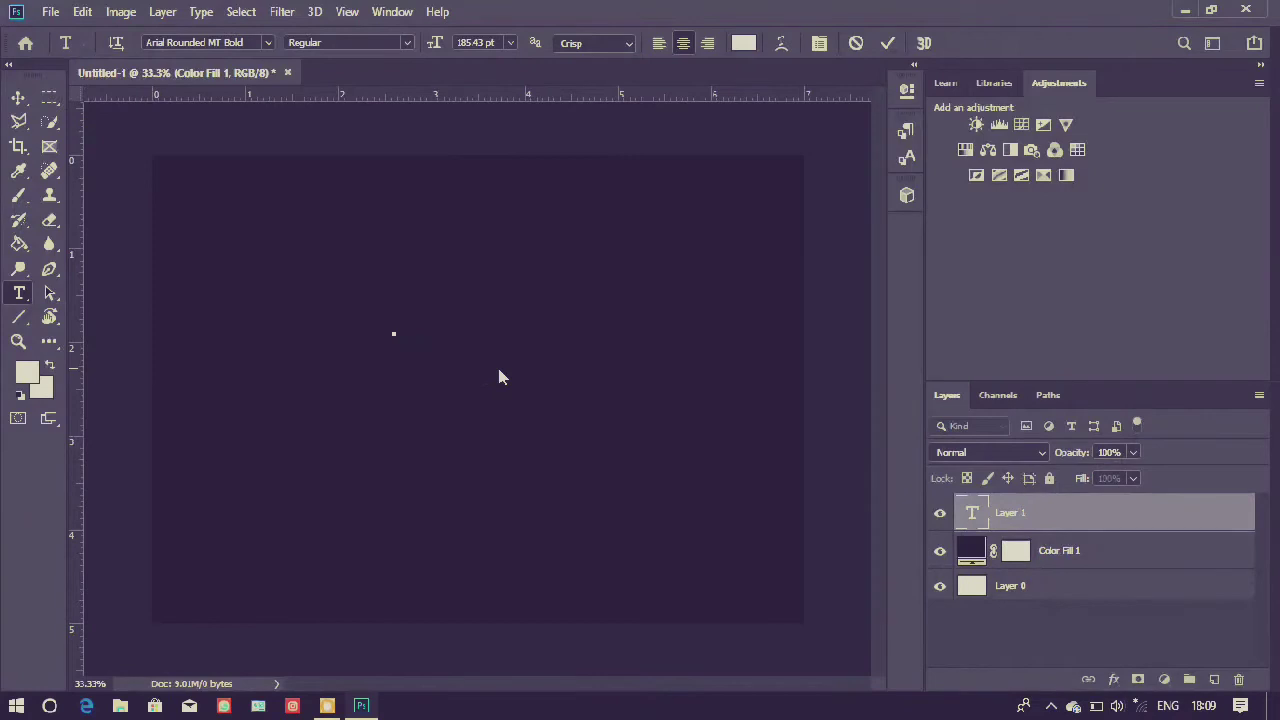
text(1k)
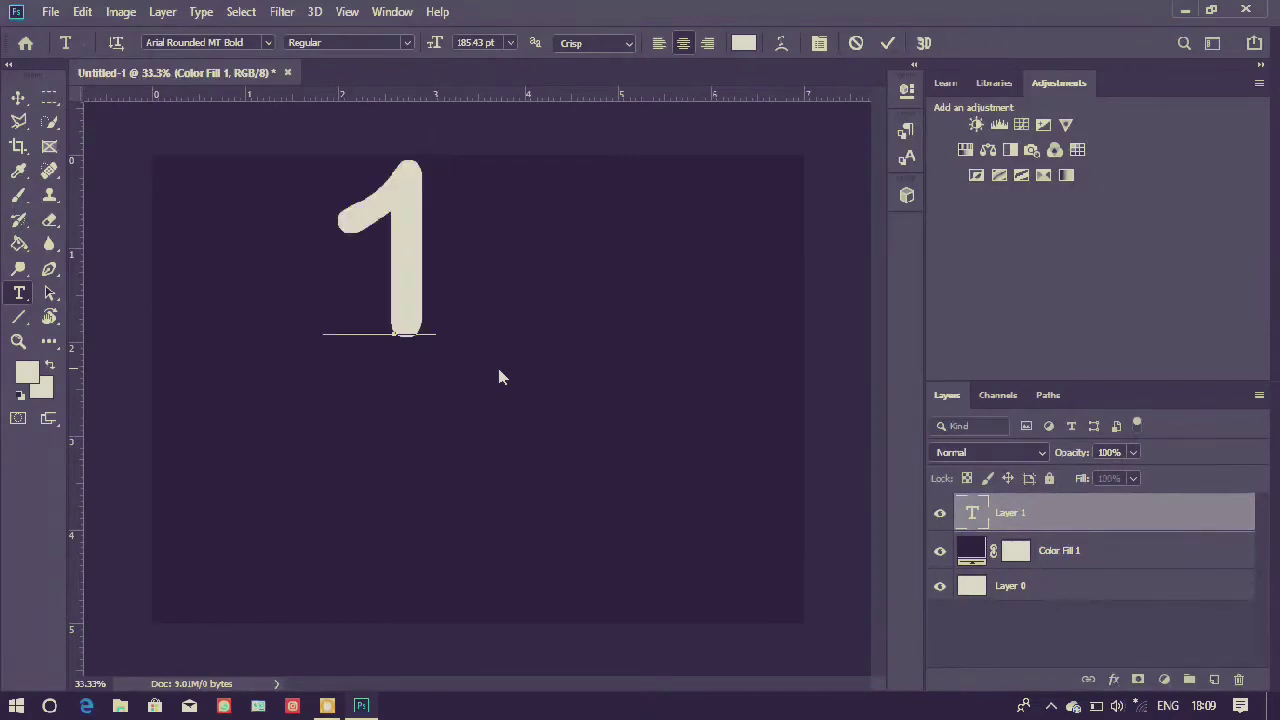
drag(480, 423, 552, 518)
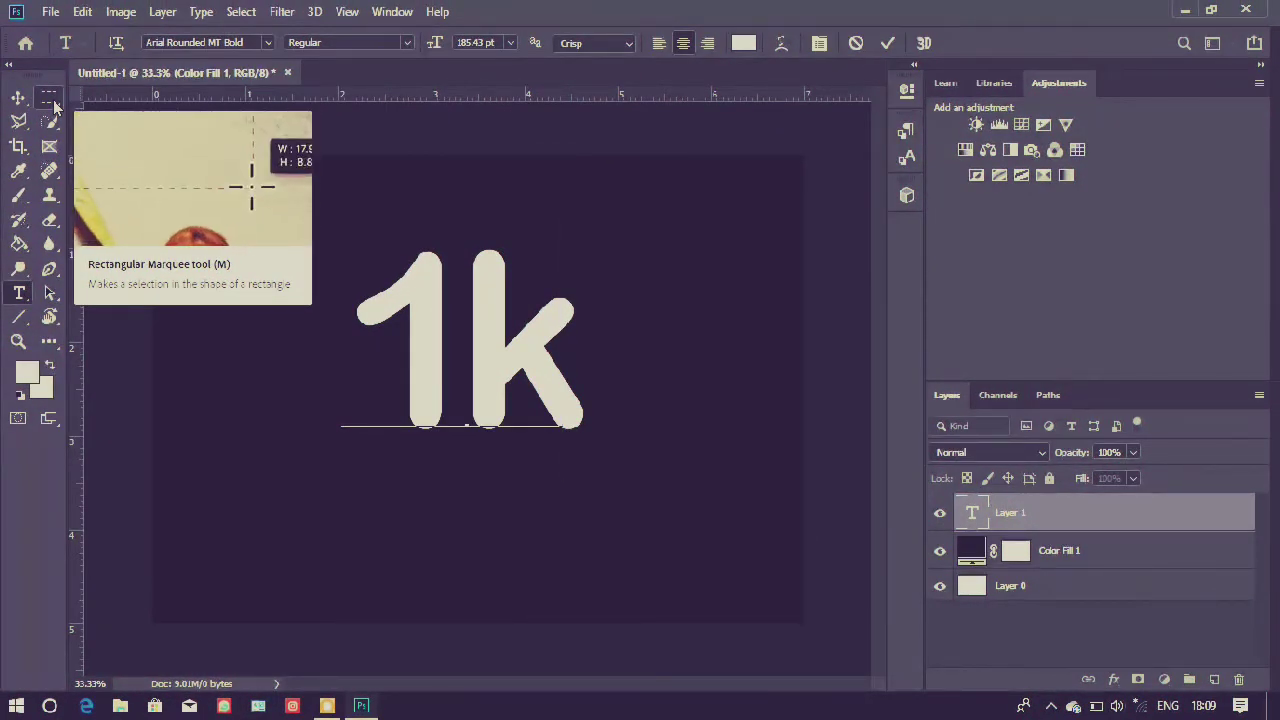
- Rasterize the 1k text and cut a horizontal rectangular band out of the middle of its characters
click(54, 103)
drag(392, 336, 576, 374)
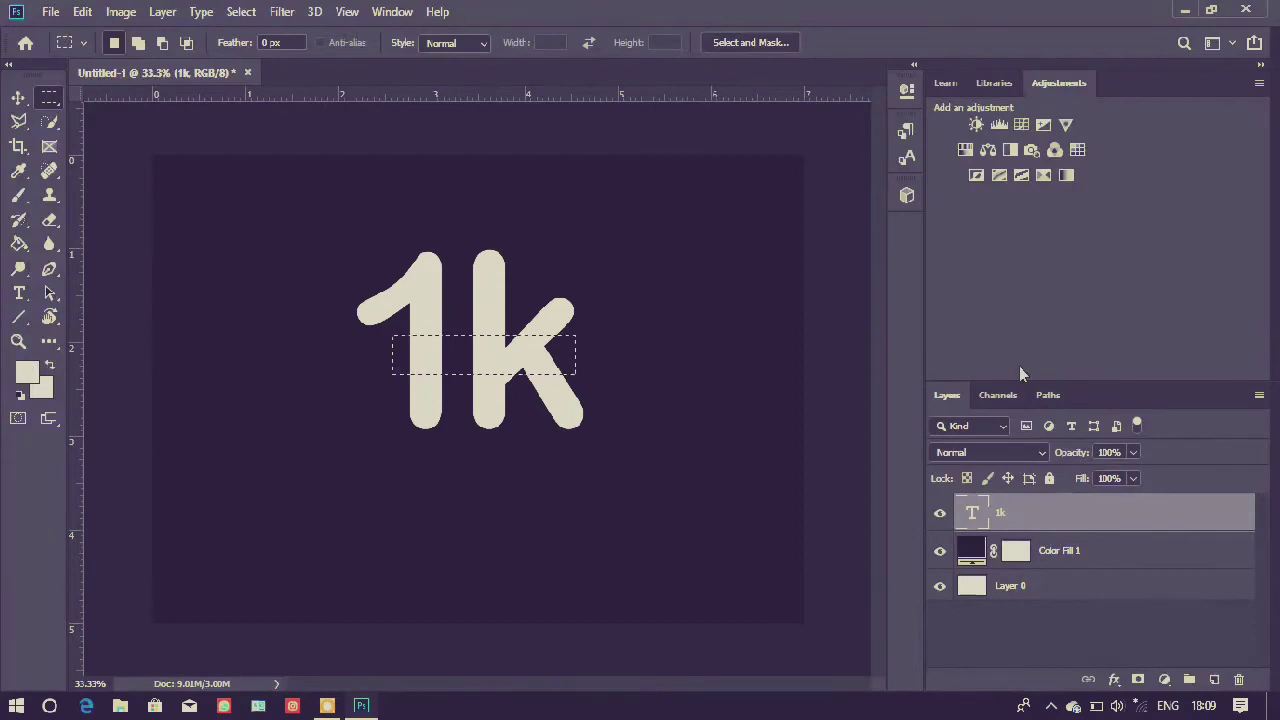
right_click(1030, 519)
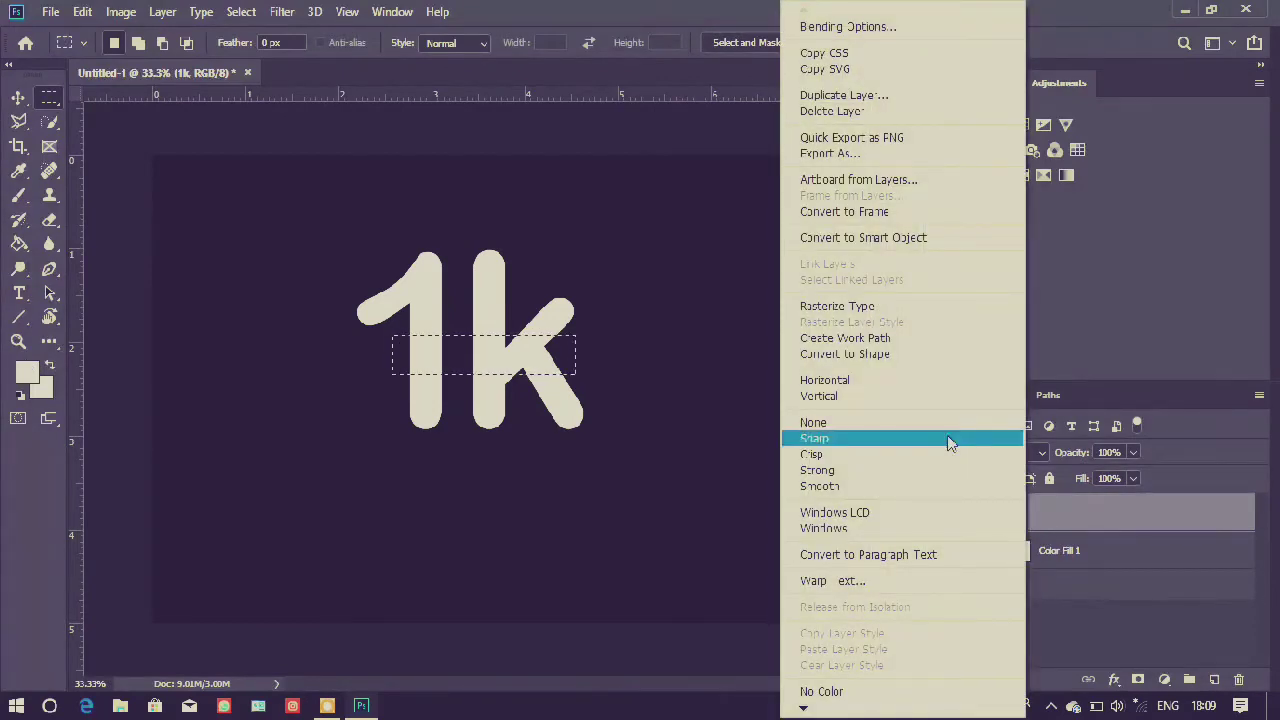
click(840, 310)
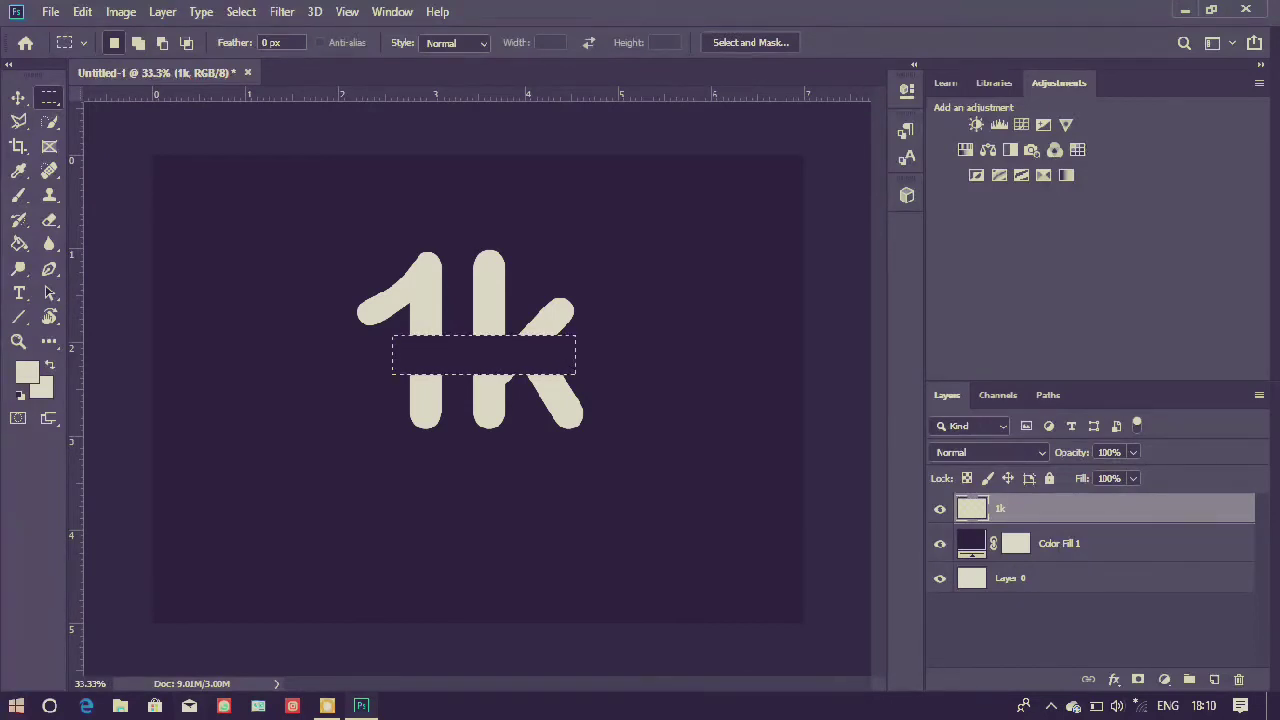
- Add the text "family" at 30 pt below the cut 1k lettering
click(19, 293)
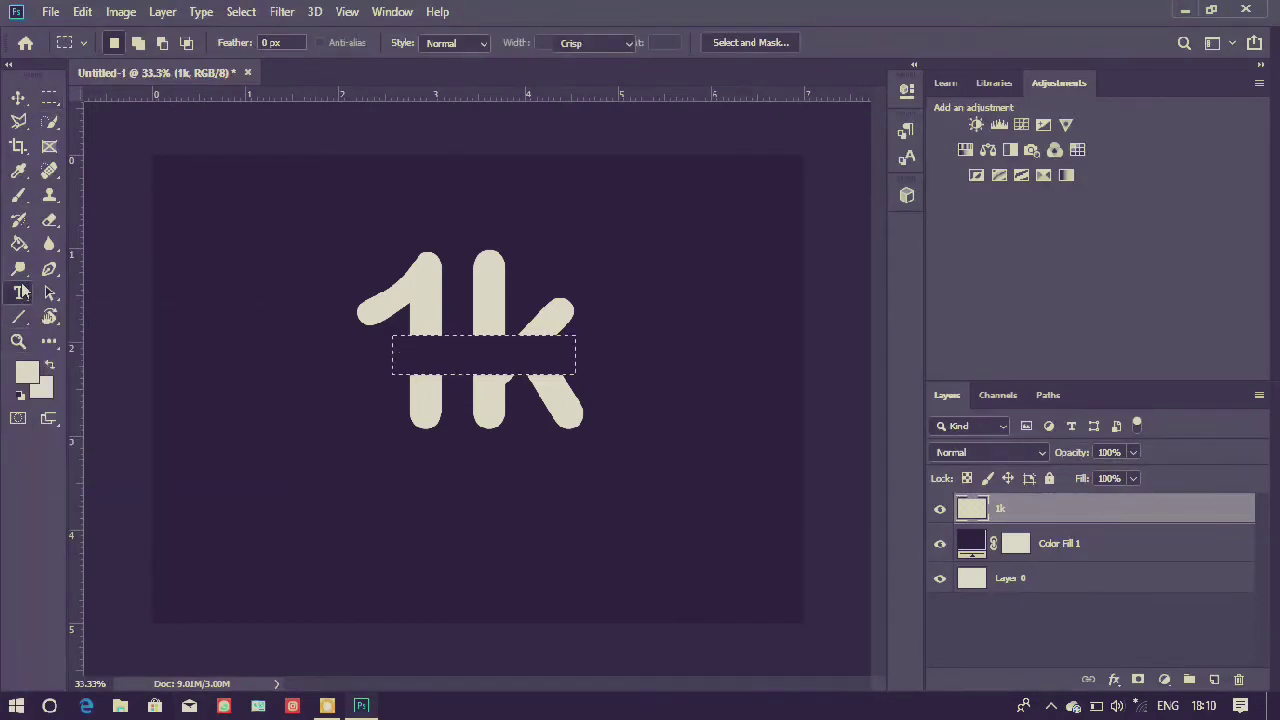
click(368, 503)
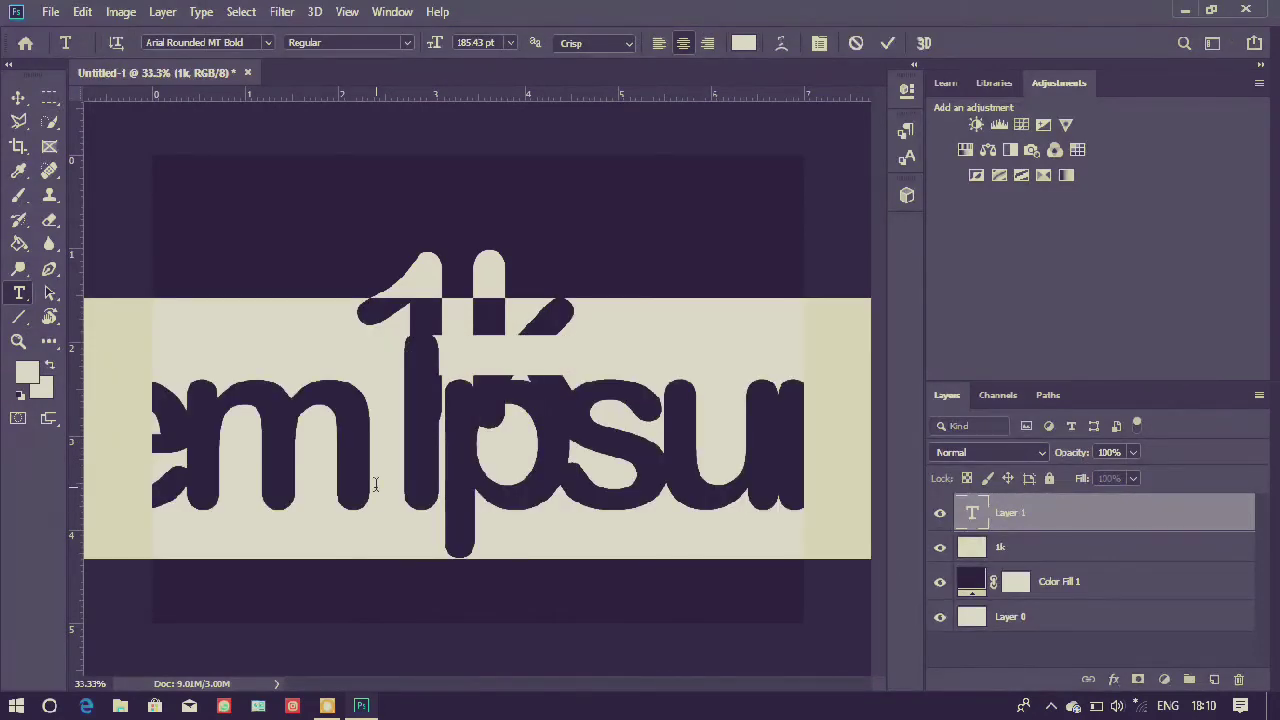
key(BackSpace)
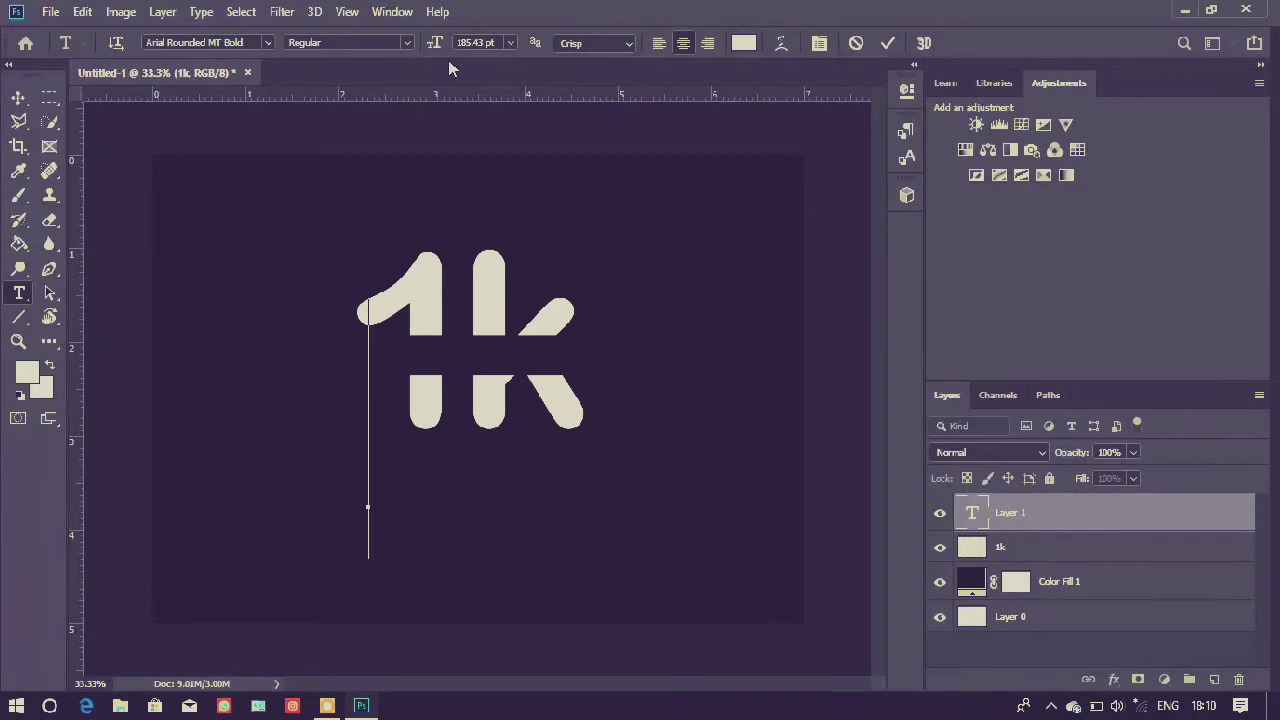
drag(429, 45, 723, 44)
click(512, 46)
click(489, 235)
text(family)
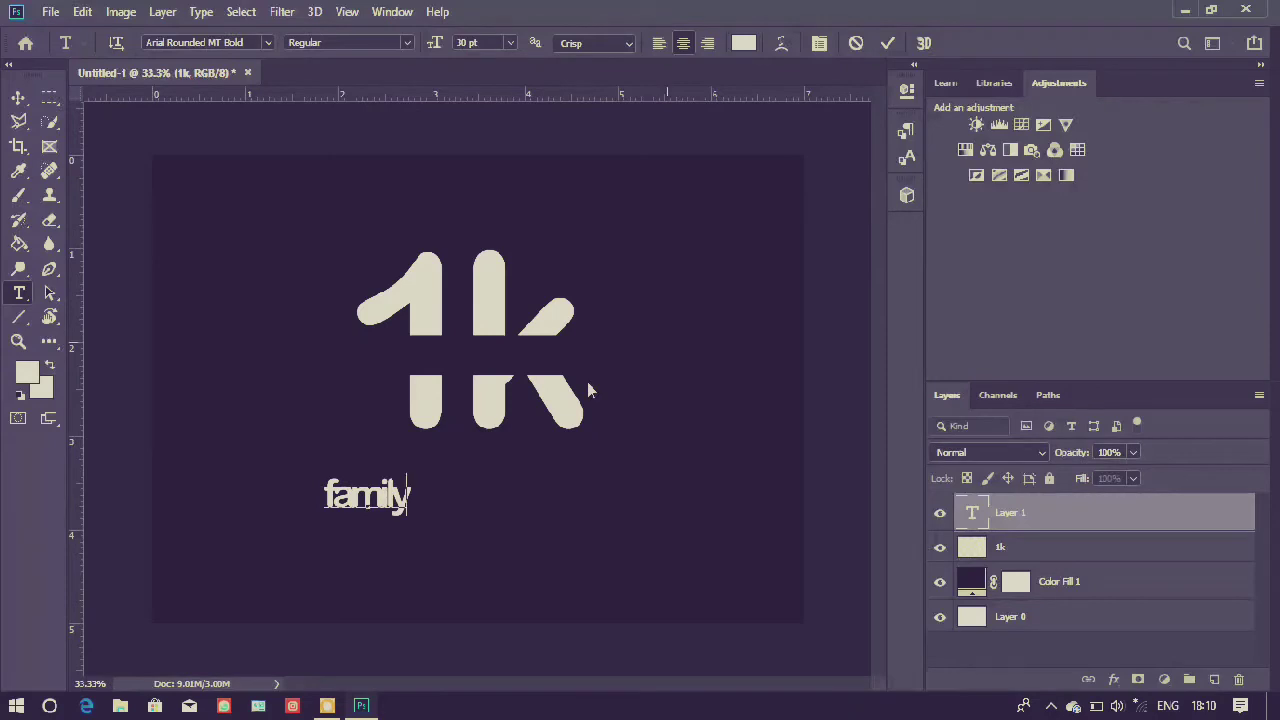
- Widen the tracking of the word "family" to about 555 and move it into the gap across the 1k
drag(414, 500, 298, 498)
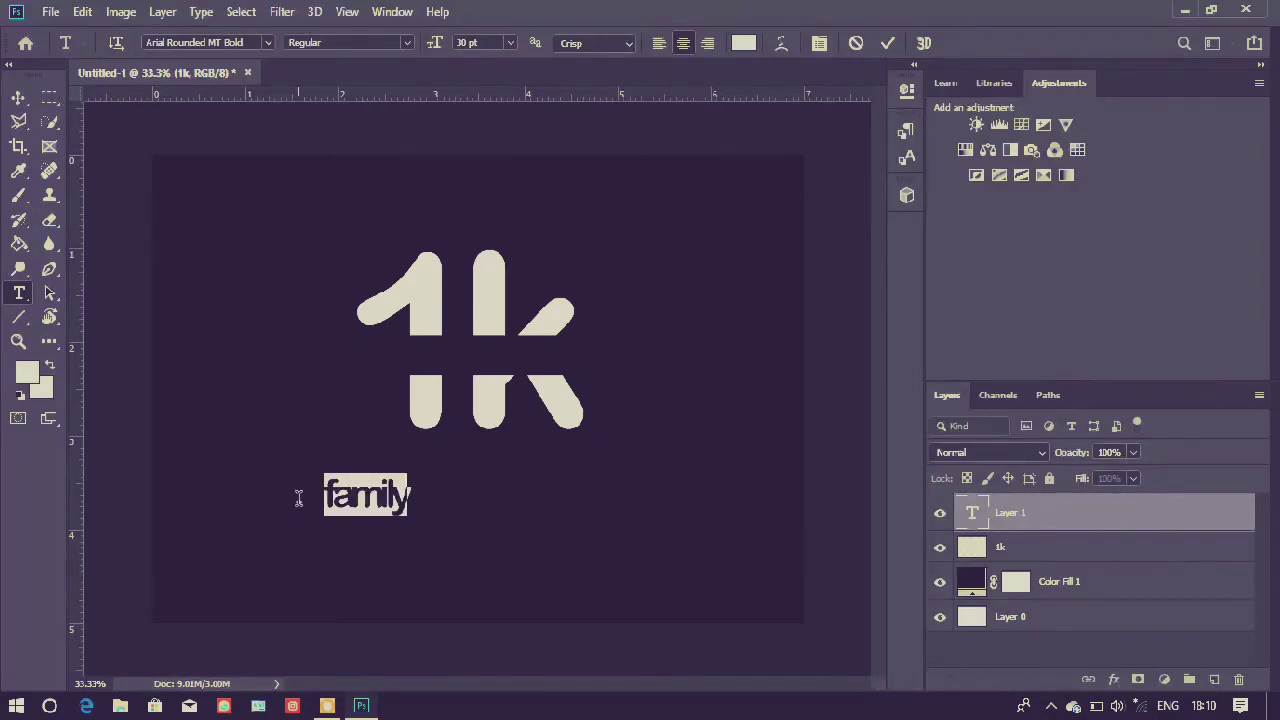
click(907, 91)
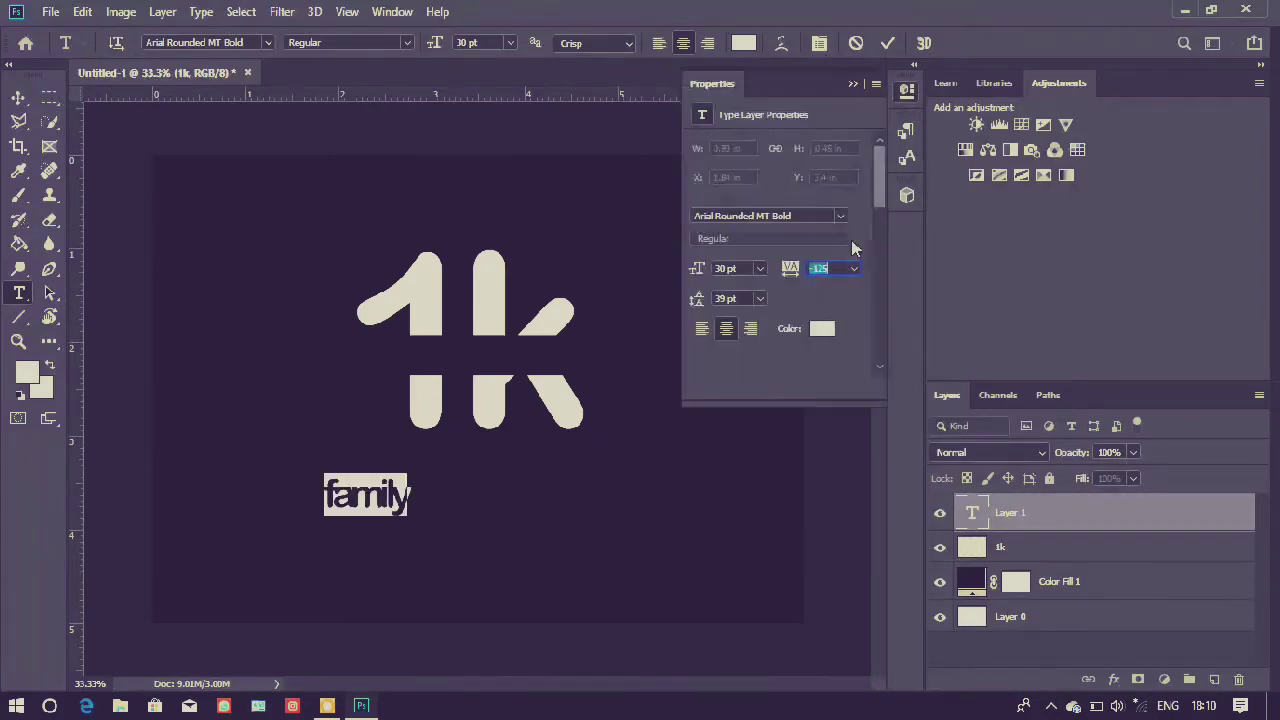
drag(790, 268, 828, 275)
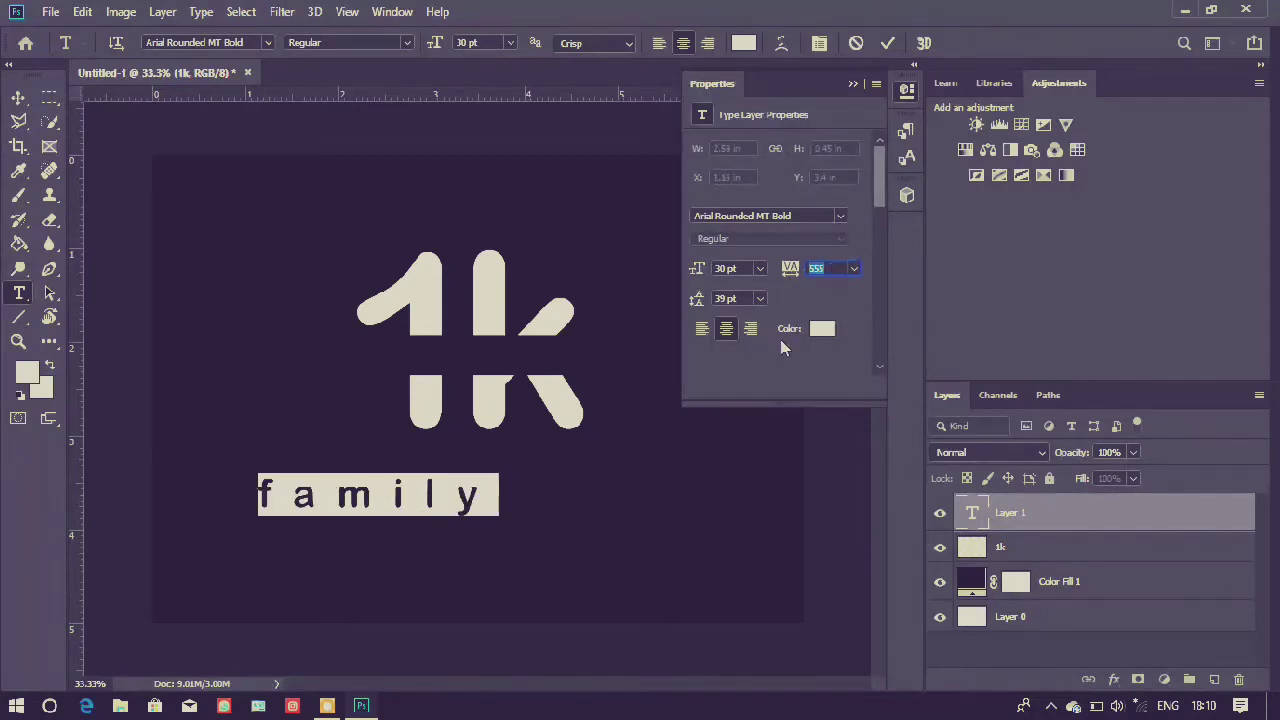
drag(466, 563, 565, 428)
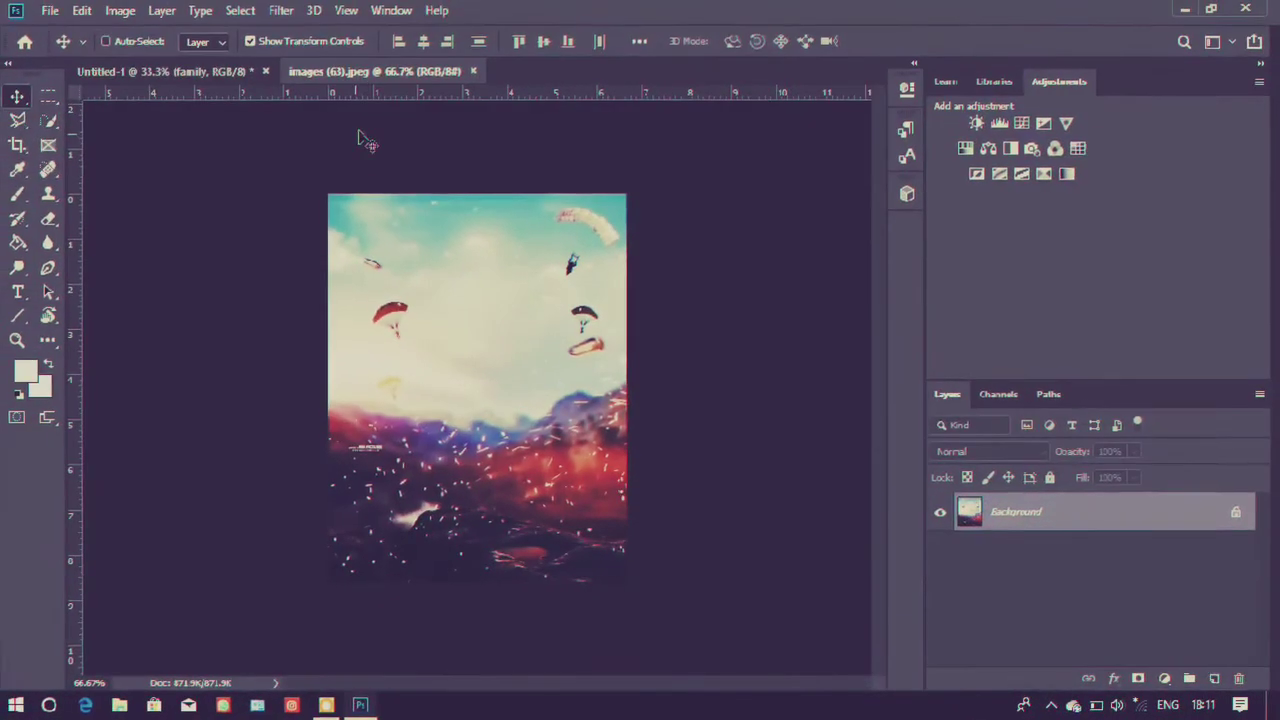
- Copy the parachute landscape picture from images (63).jpeg into the logo document and close the source image
drag(370, 76, 486, 220)
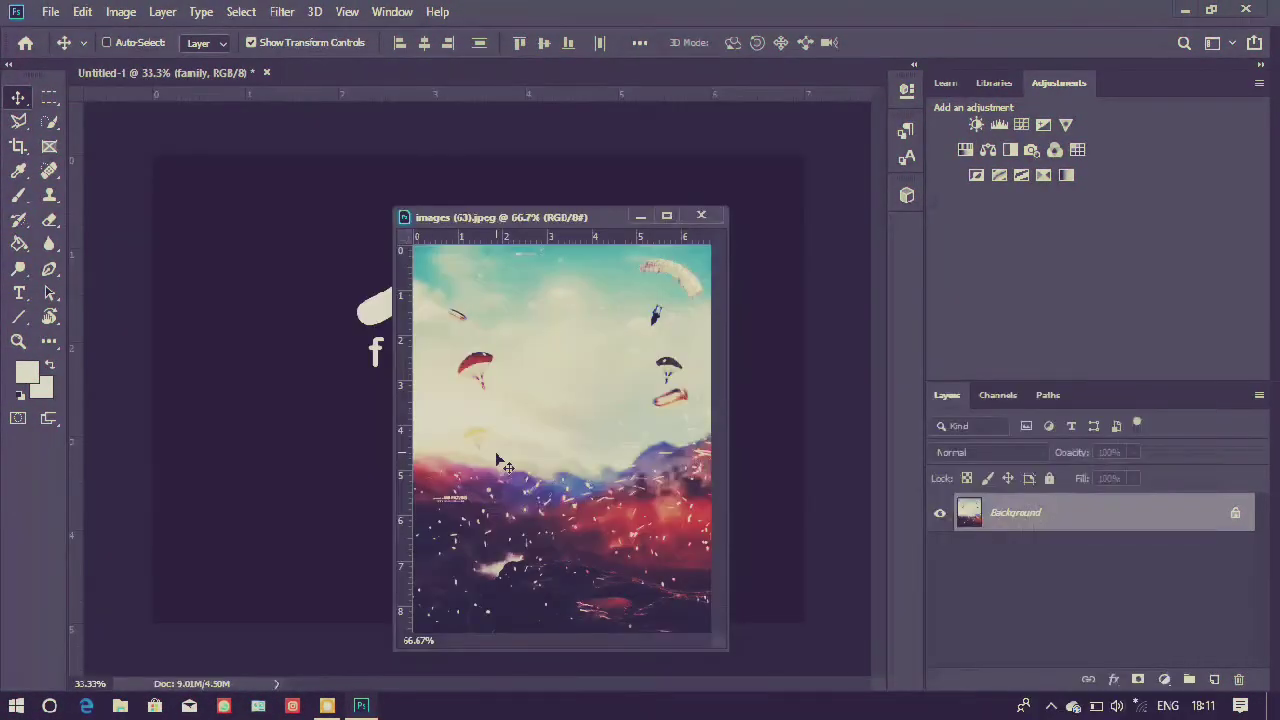
drag(282, 345, 496, 360)
click(701, 215)
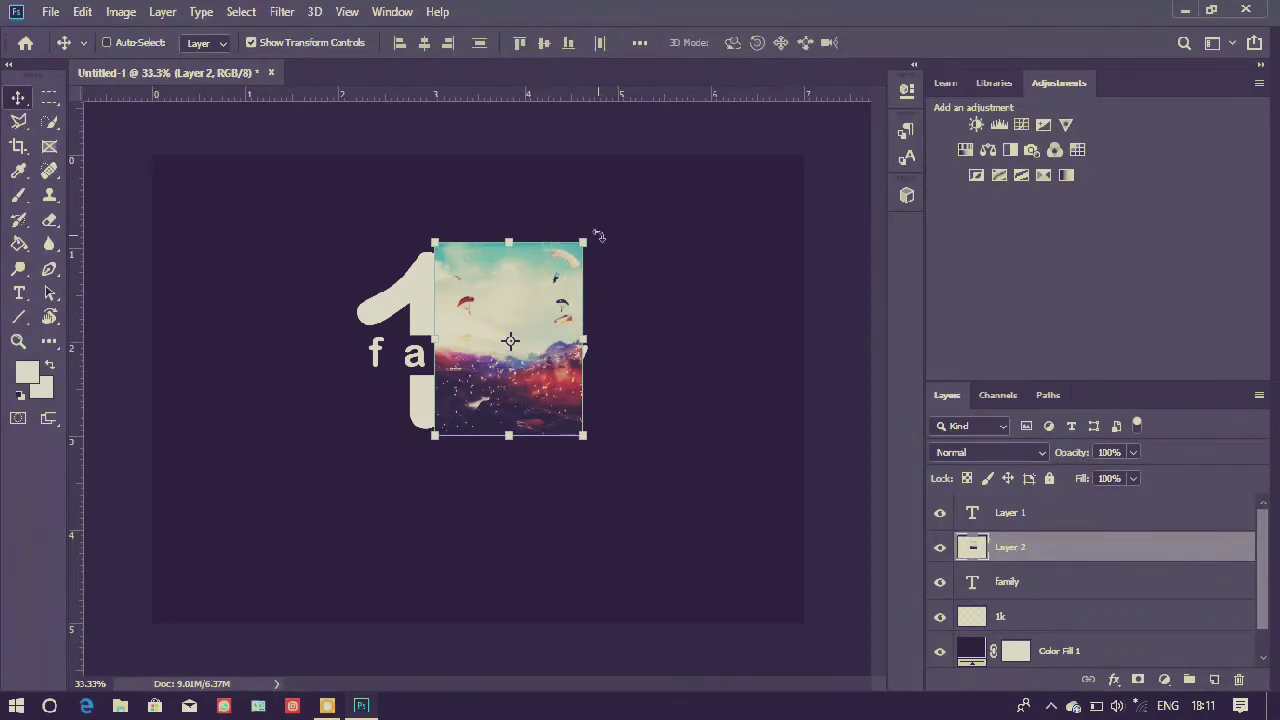
- Rotate the picture about 90° counterclockwise, then enlarge and position it over the 1k family lettering
drag(594, 230, 351, 206)
drag(413, 415, 360, 452)
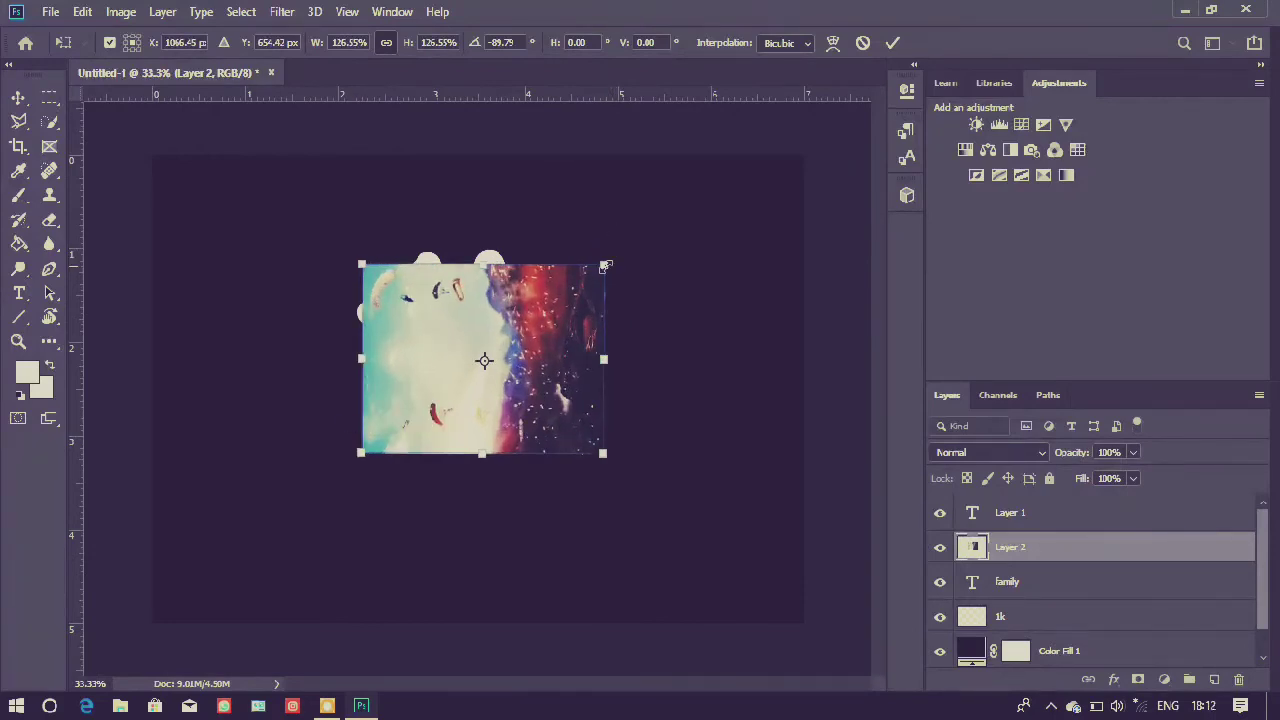
drag(604, 264, 624, 249)
drag(575, 297, 529, 284)
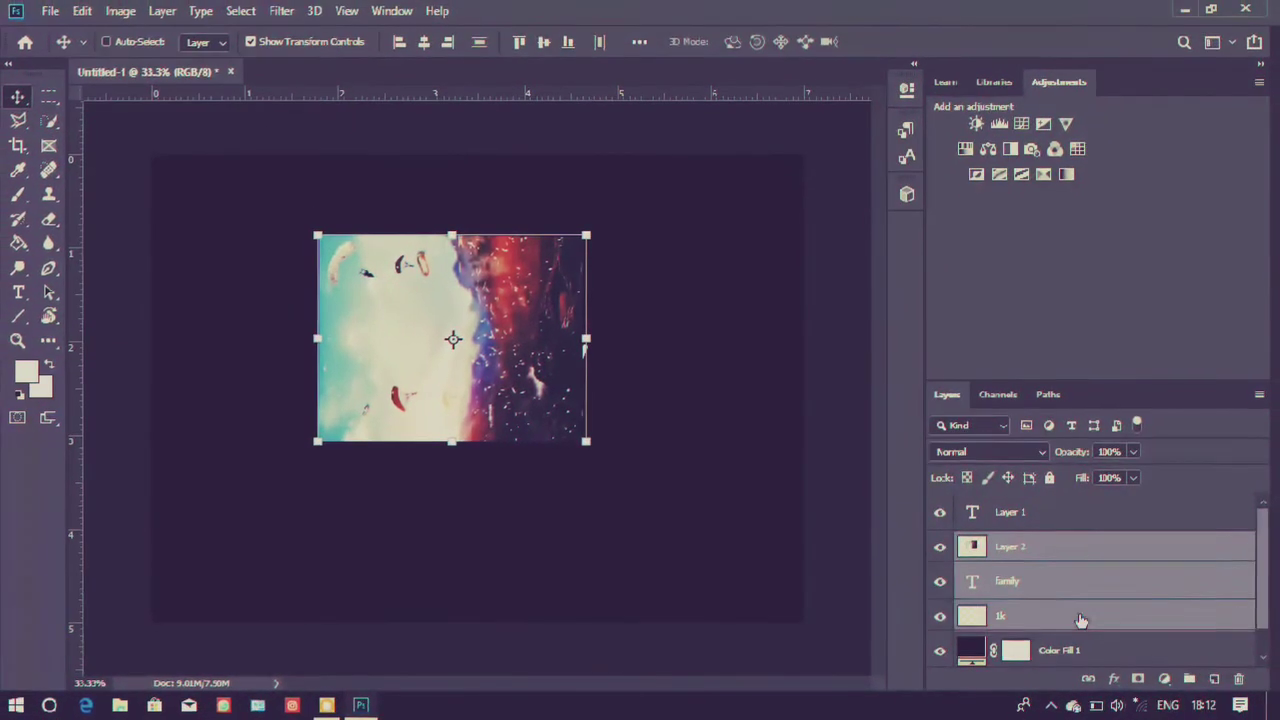
- Group the family and 1k layers together
click(1096, 533)
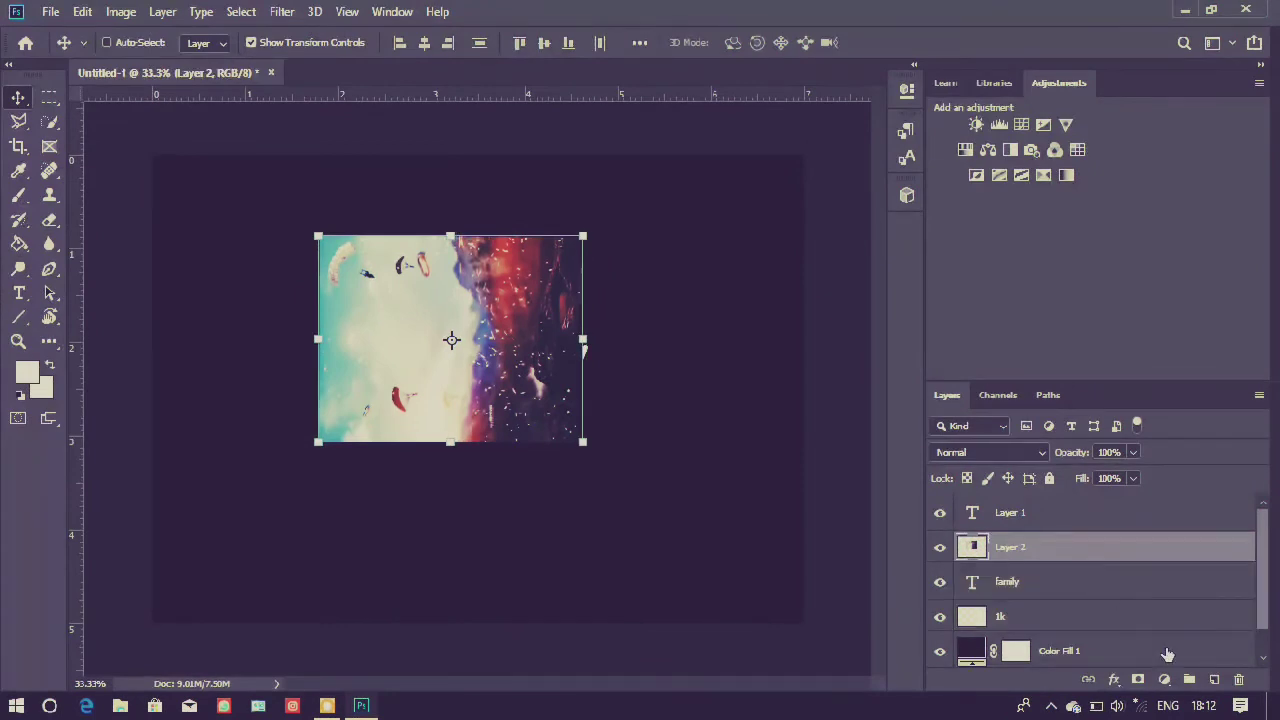
click(1117, 617)
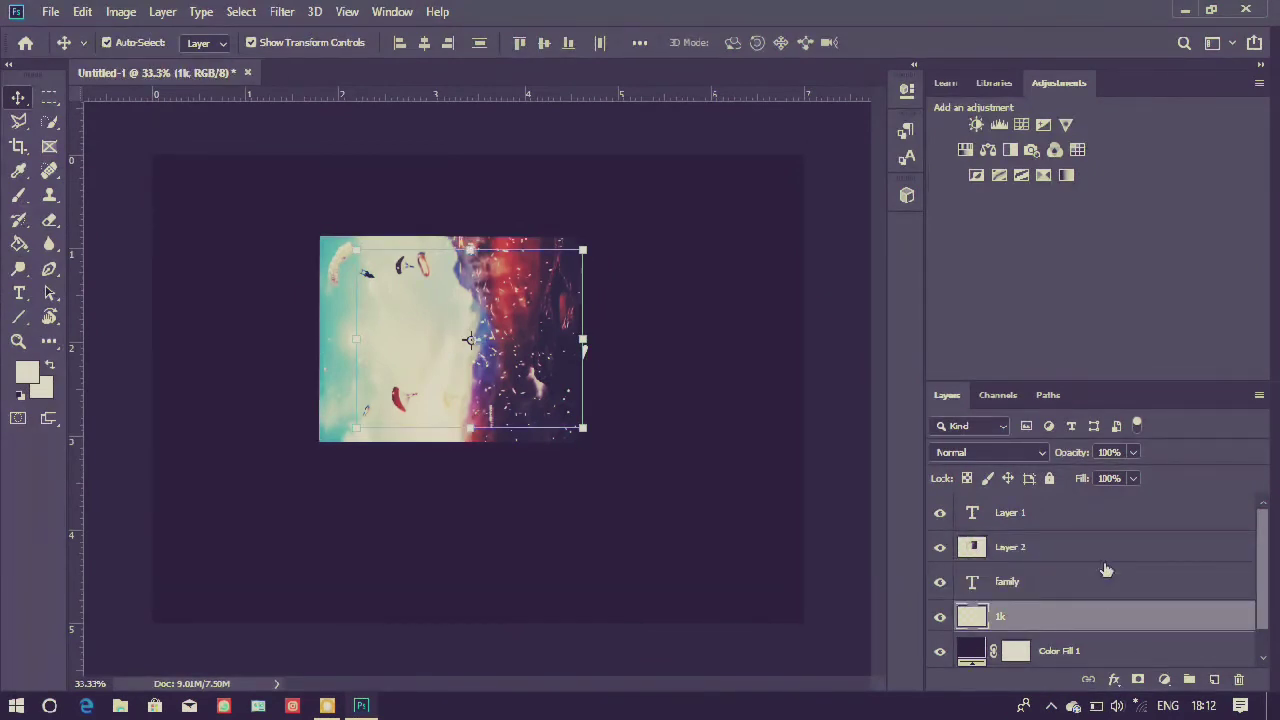
ctrl+click(1103, 576)
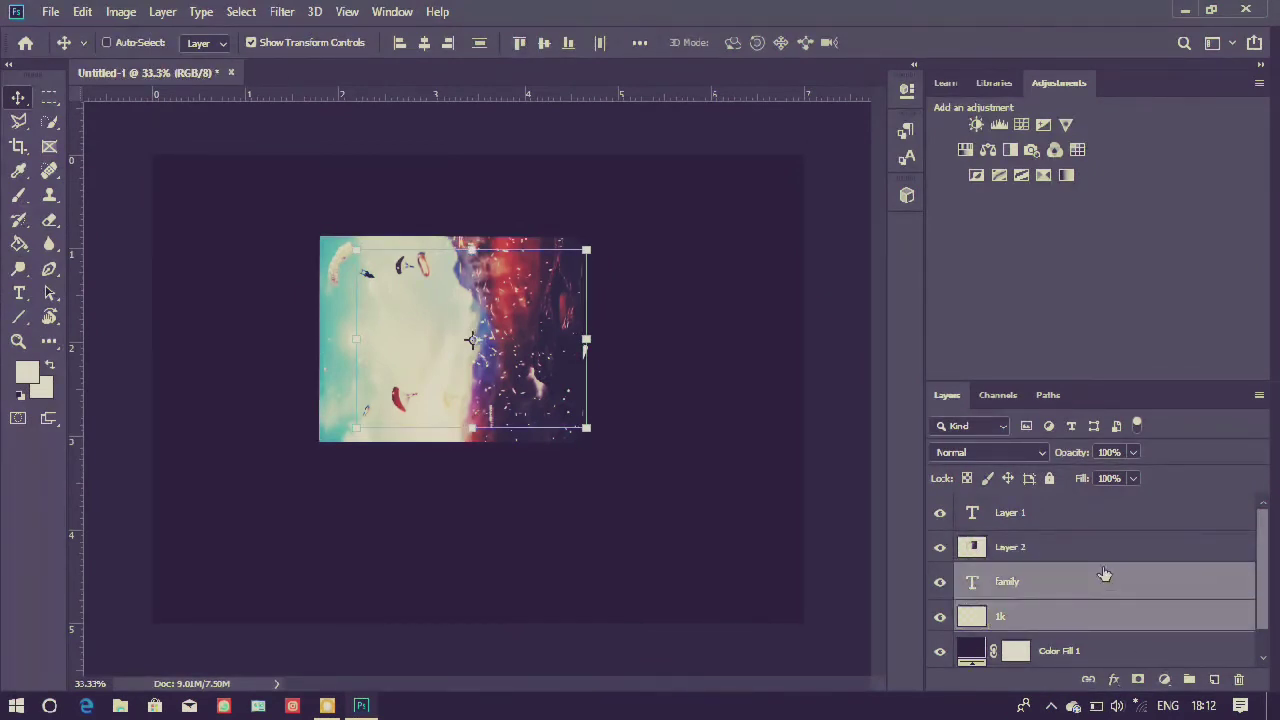
click(1189, 680)
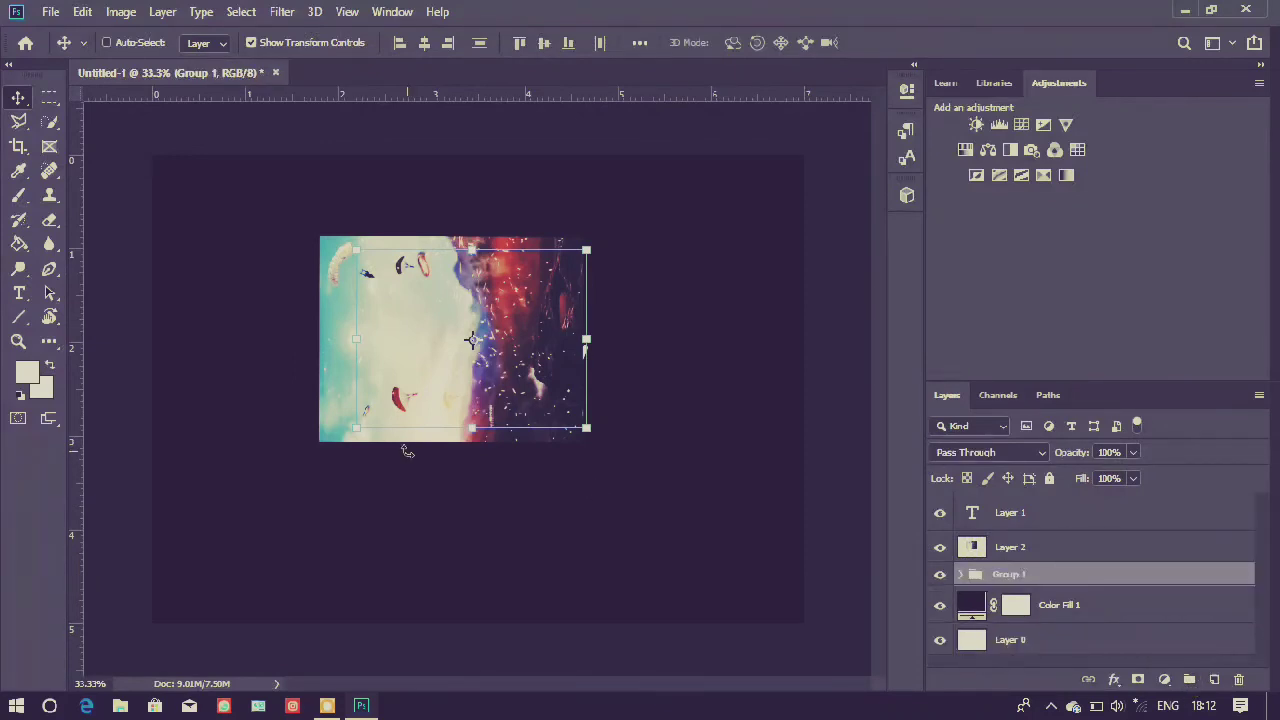
- Clip the picture on Layer 2 to Group 1 and shift it slightly right within the lettering
click(1033, 547)
right_click(1032, 547)
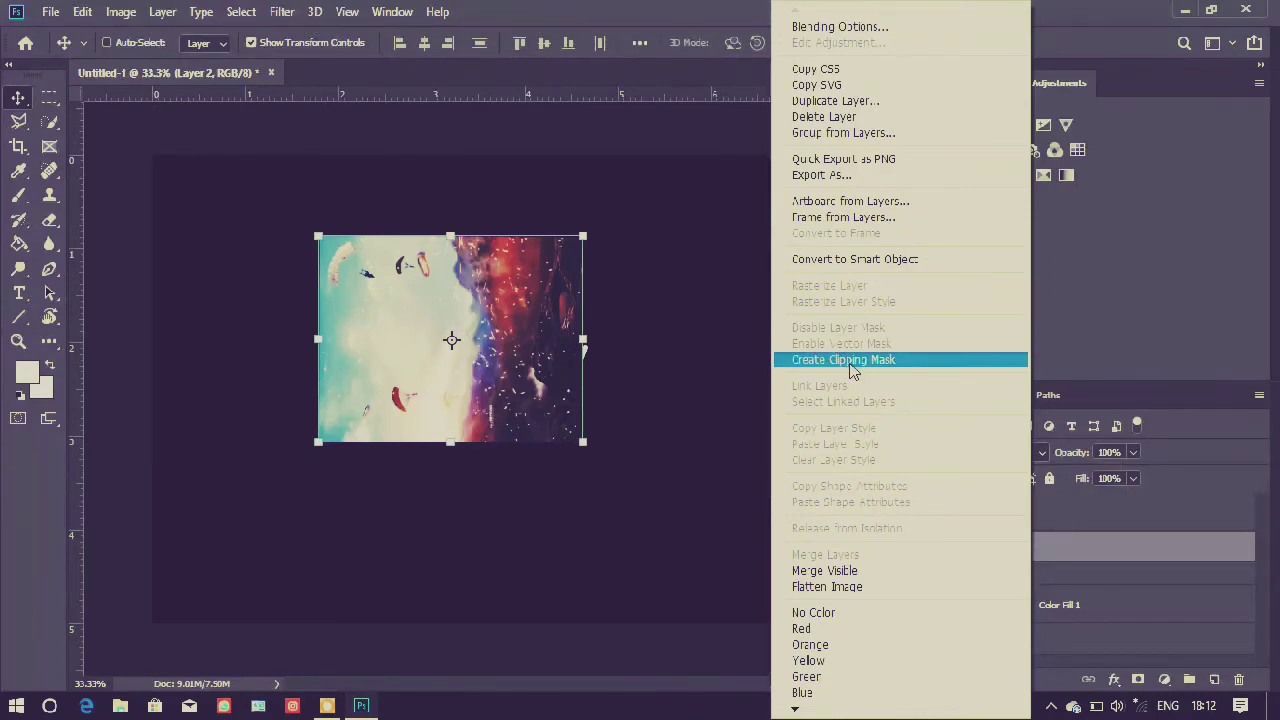
click(1076, 284)
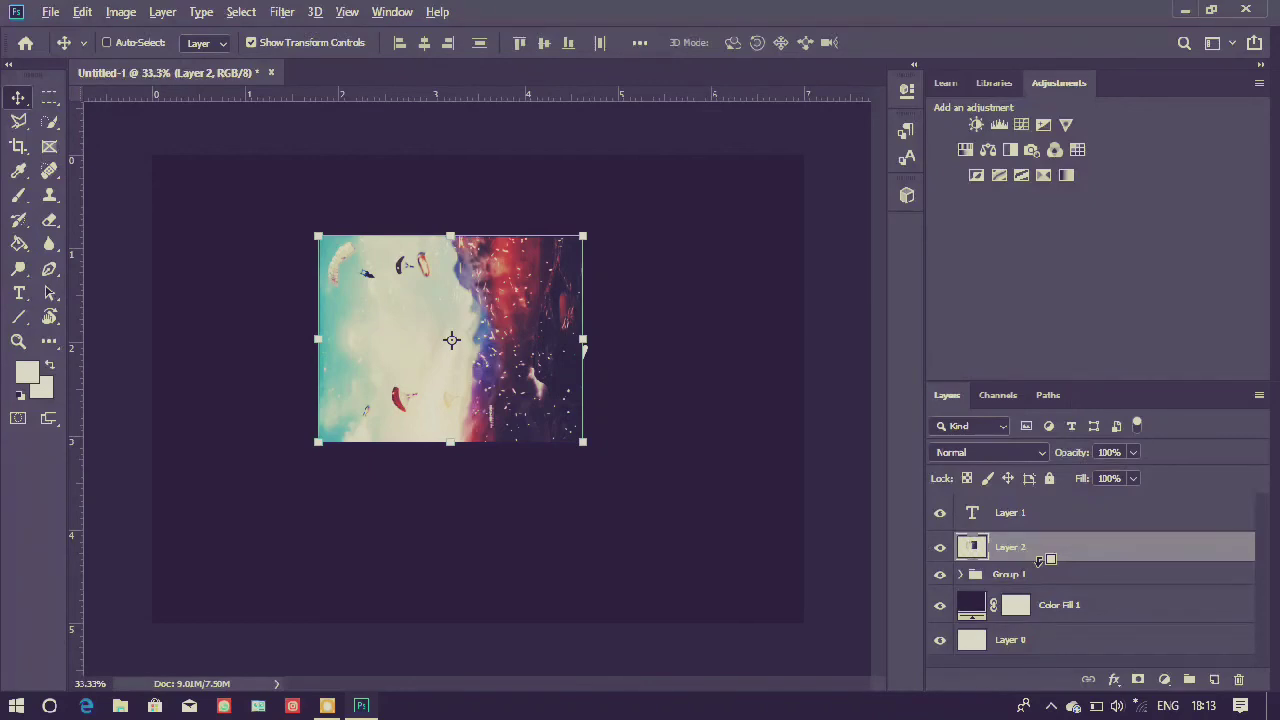
alt+click(1040, 560)
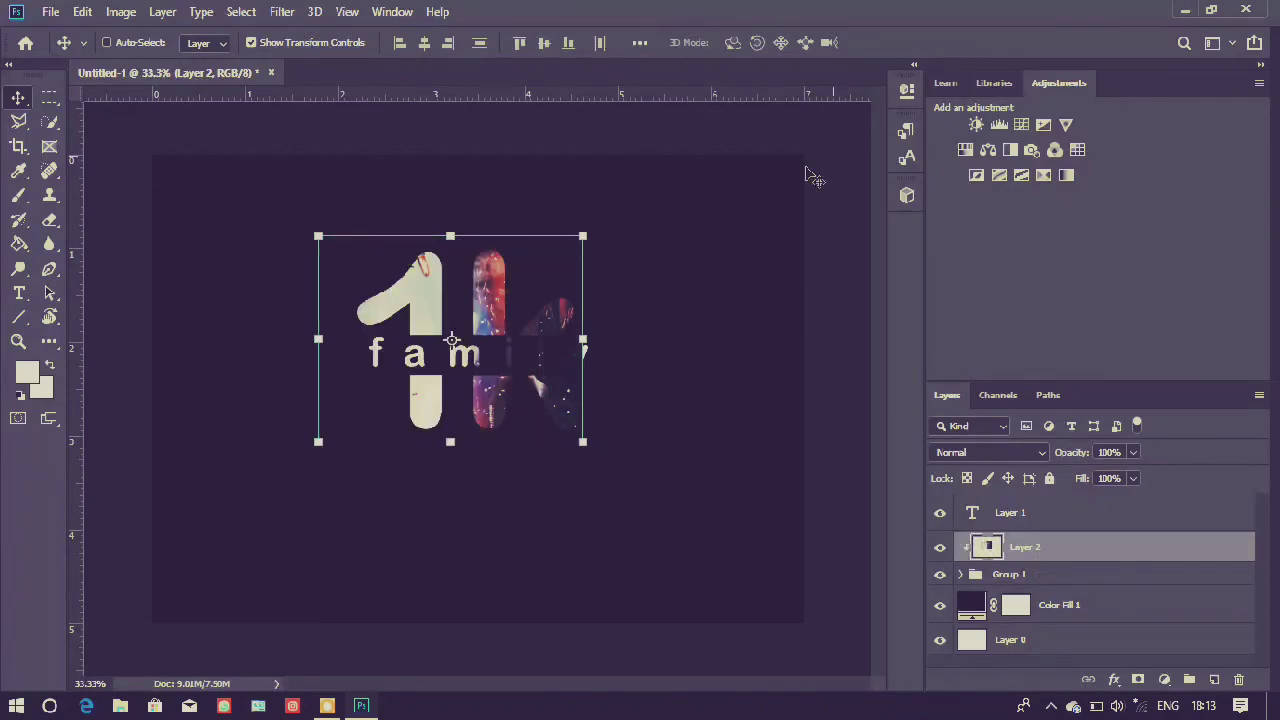
mouse_move(529, 424)
mouse_down()
mouse_move(488, 398)
mouse_move(575, 450)
mouse_move(515, 392)
mouse_move(558, 411)
mouse_move(552, 394)
mouse_move(540, 415)
mouse_up()
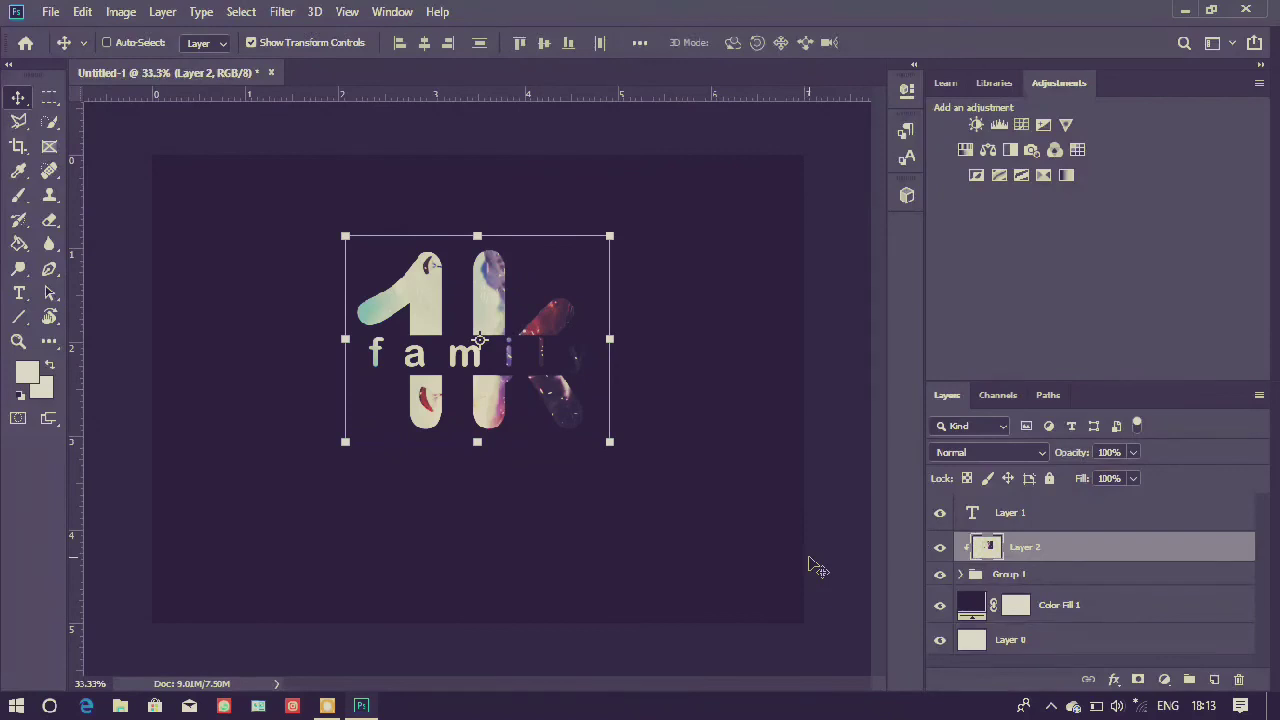